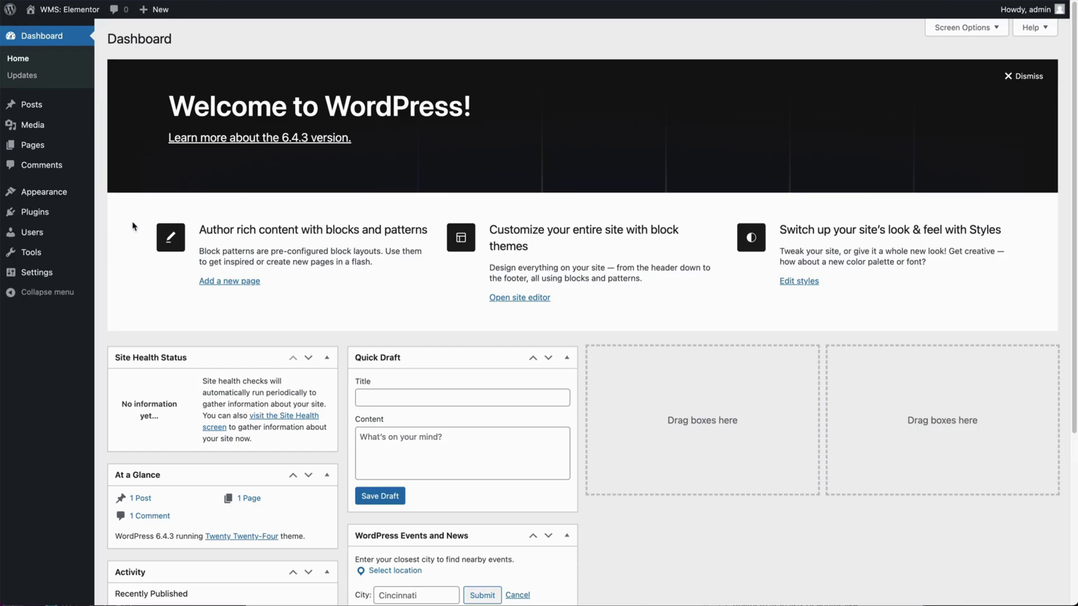
Search the plugin directory for 'elementor' and install Elementor Website Builder.
mouse_move(47, 219)
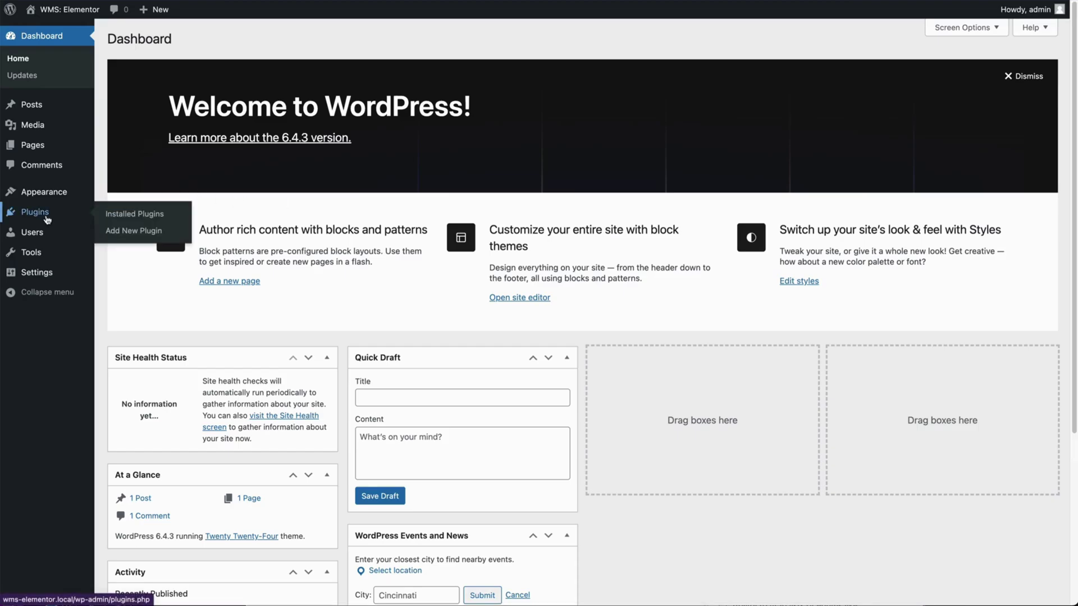
left_click(123, 241)
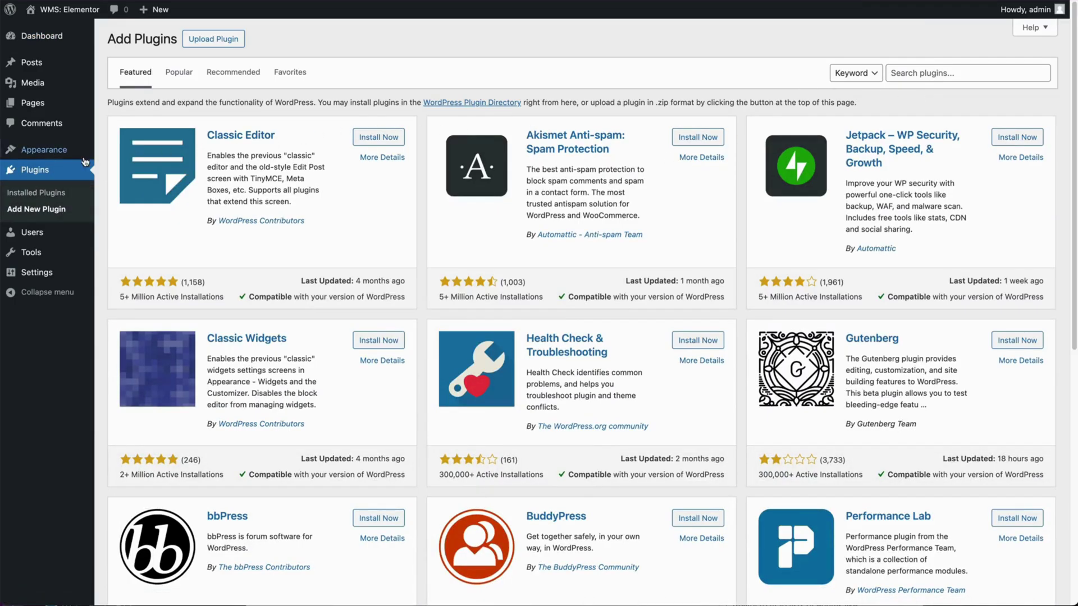
left_click(928, 75)
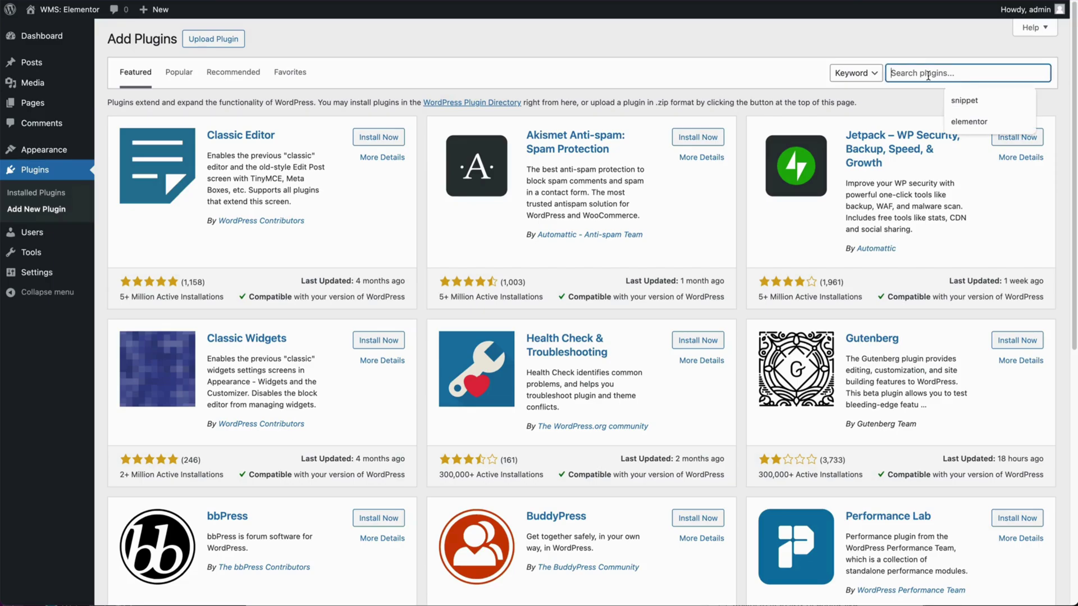
type("elementor")
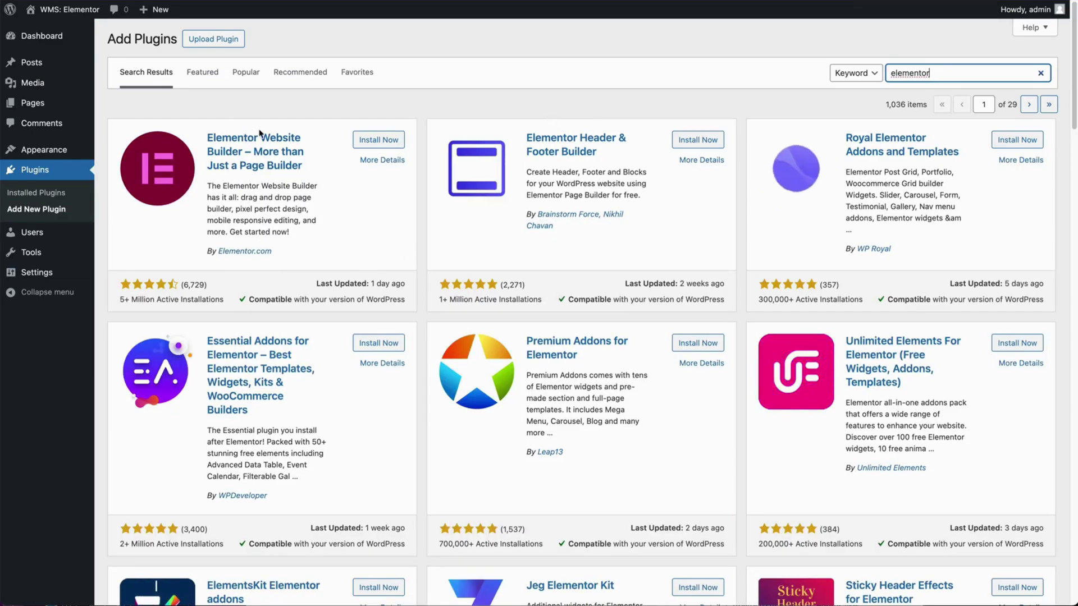
left_click(372, 140)
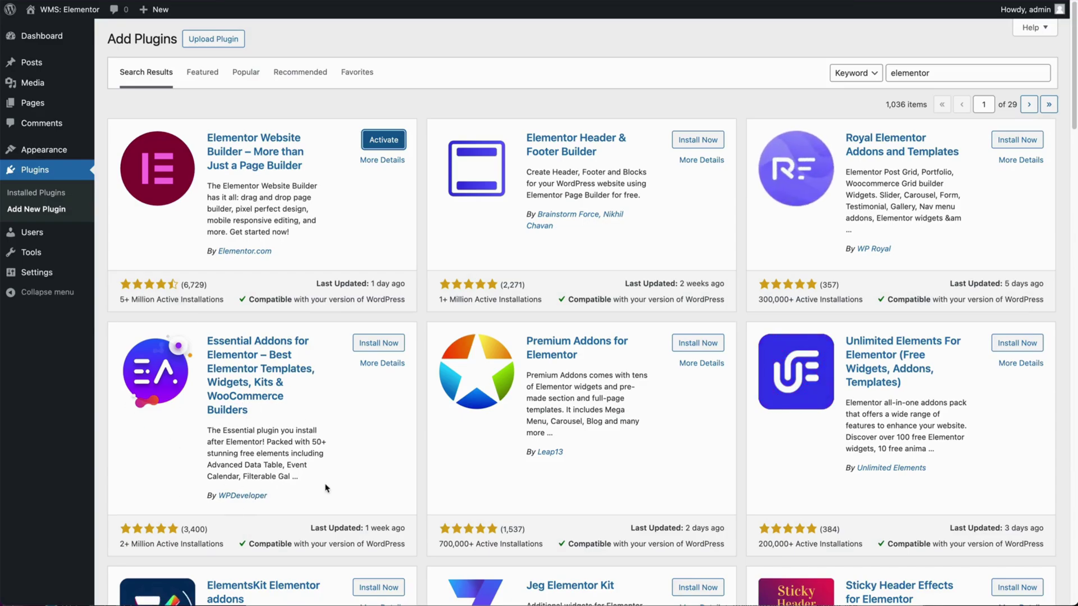
Activate Elementor, skip the account connection, and install the Hello theme in the setup wizard.
left_click(384, 140)
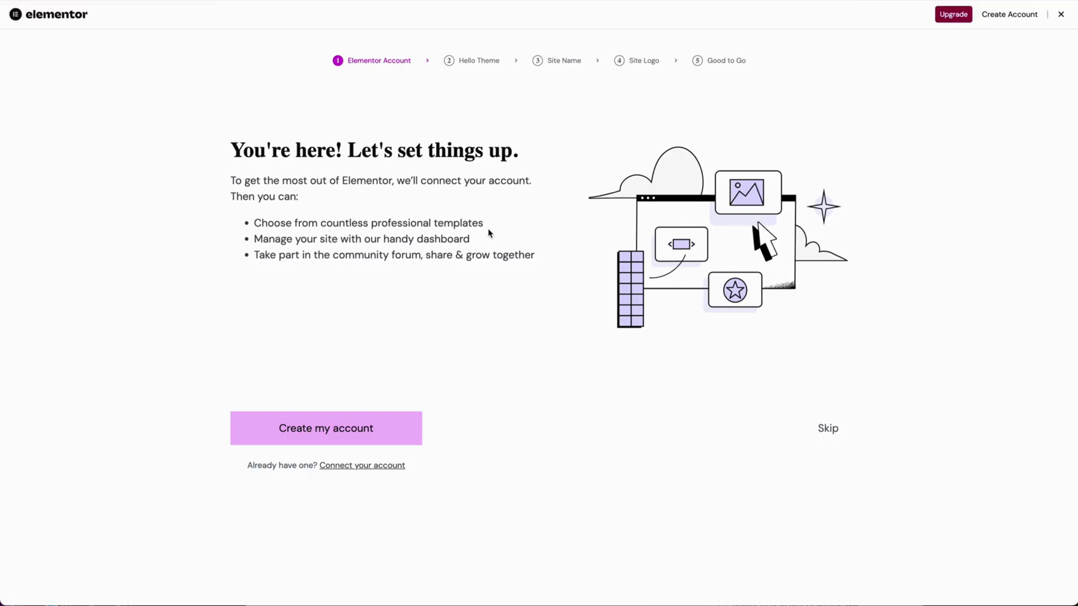
left_click(835, 433)
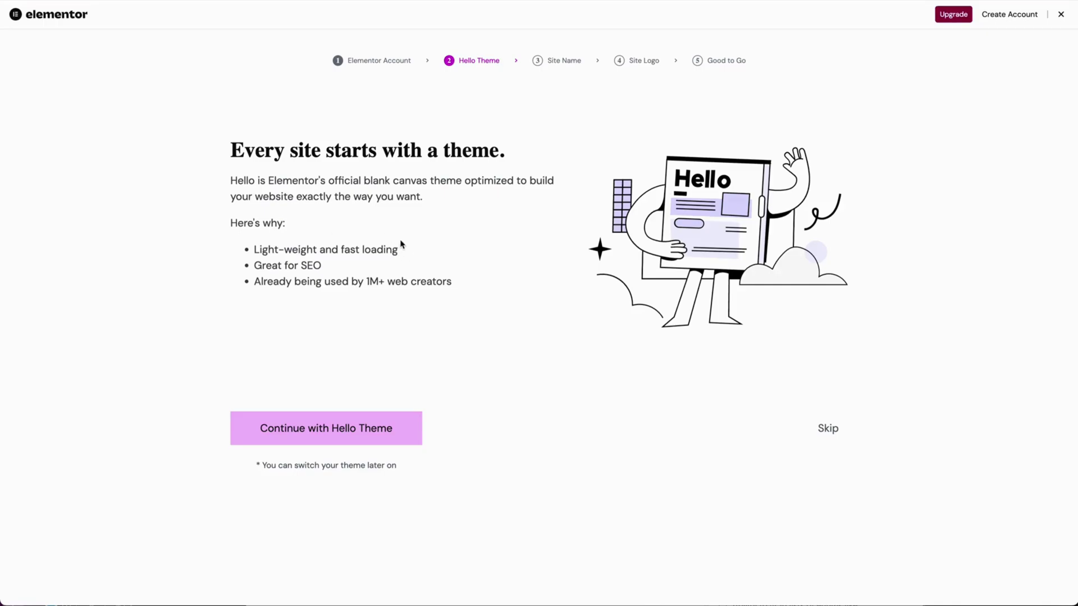
left_click(324, 430)
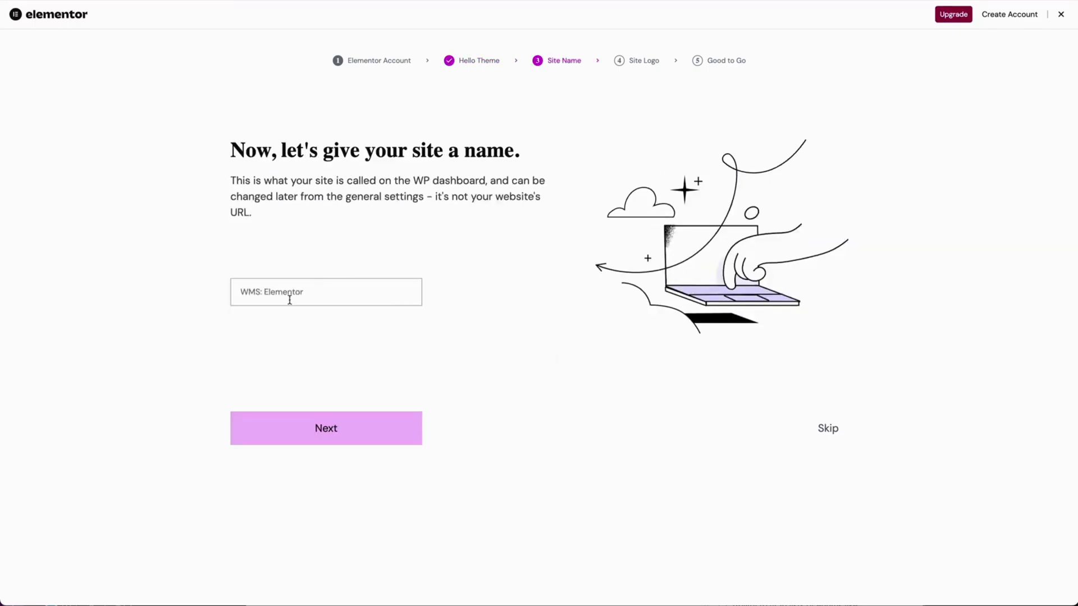
Accept 'WMS: Elementor' as the site name and upload WMS Thumbnail Template.png as the site logo.
left_click(381, 288)
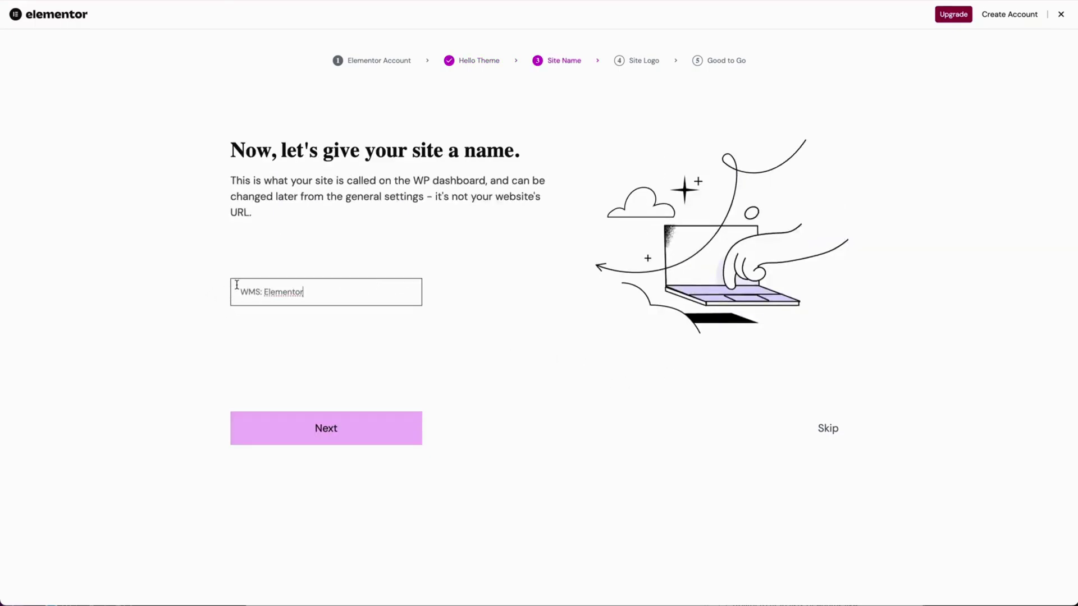
left_click(356, 433)
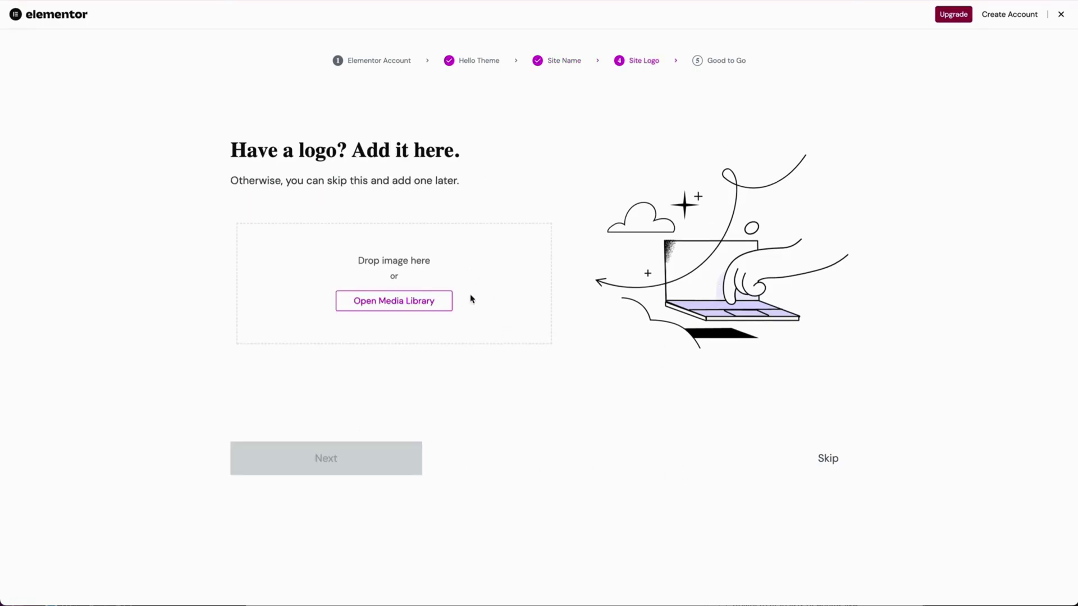
left_click(393, 305)
left_click(555, 305)
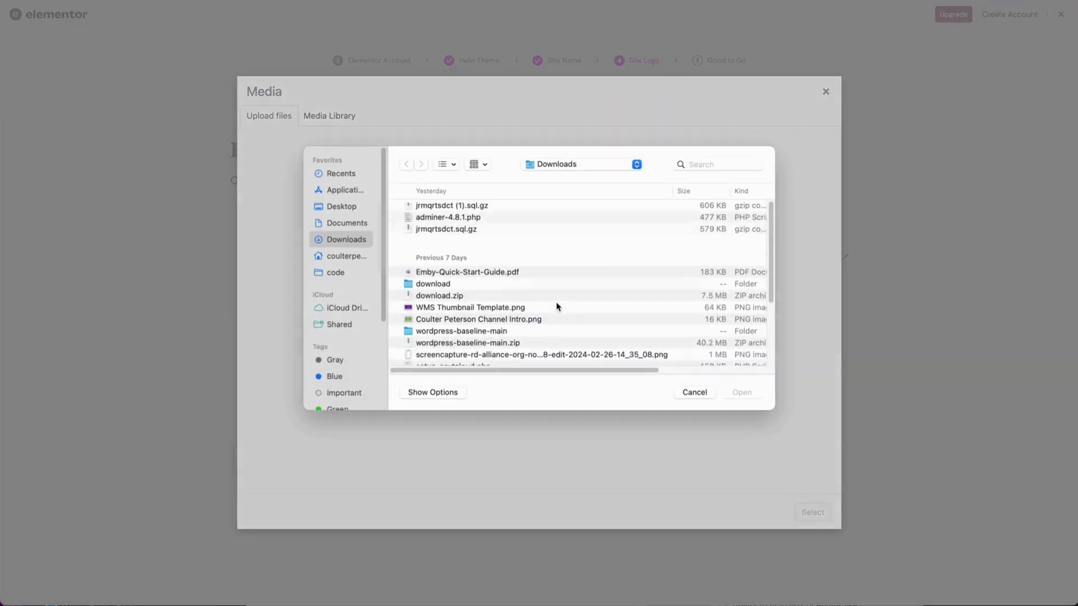
left_click(494, 315)
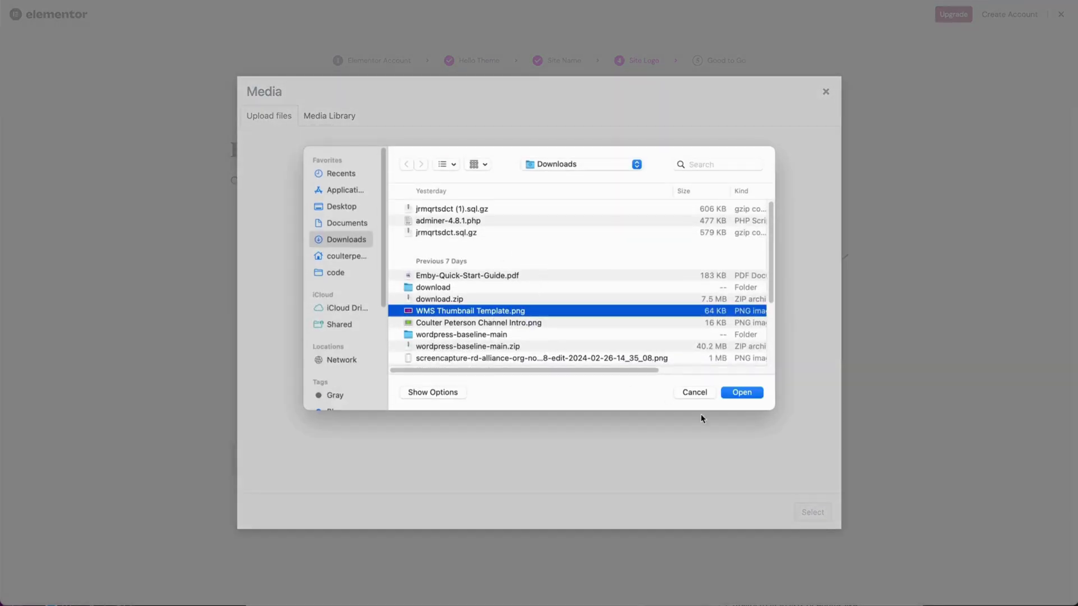
left_click(742, 392)
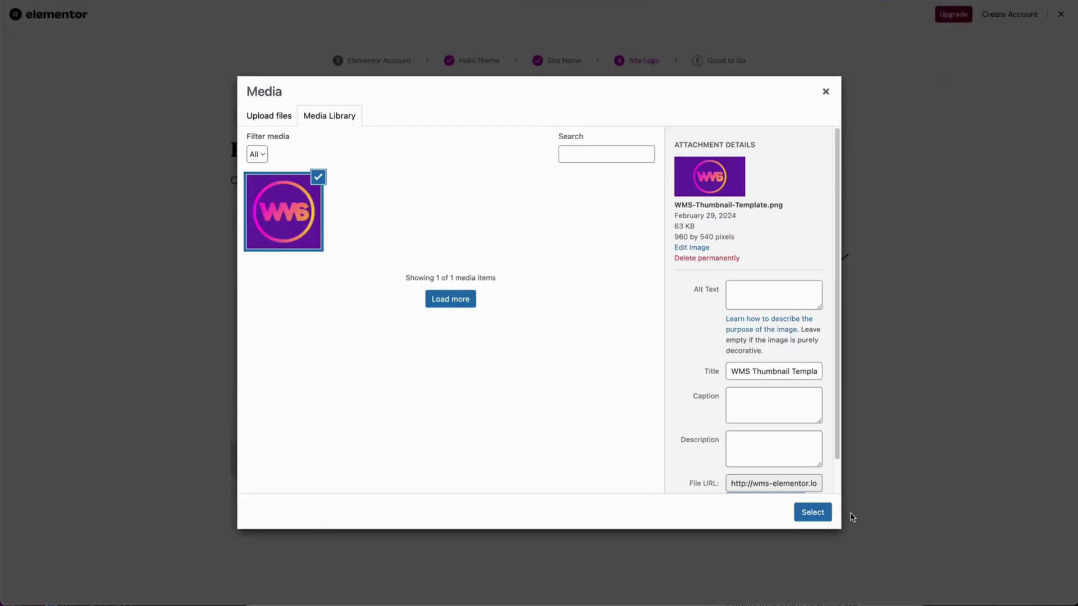
left_click(820, 514)
scroll(653, 431, "down", 3)
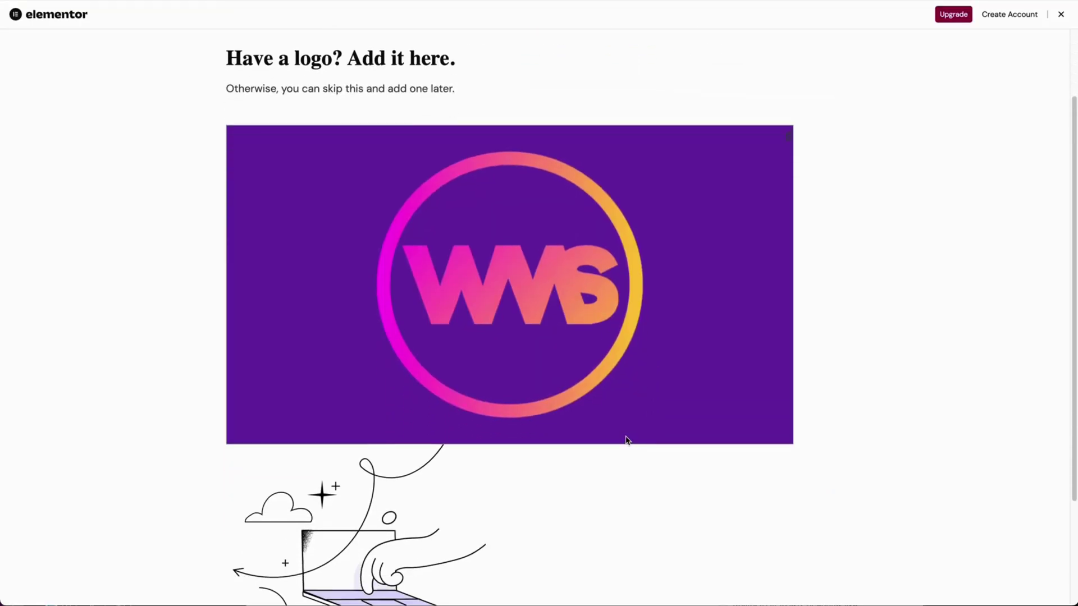
scroll(626, 440, "up", 3)
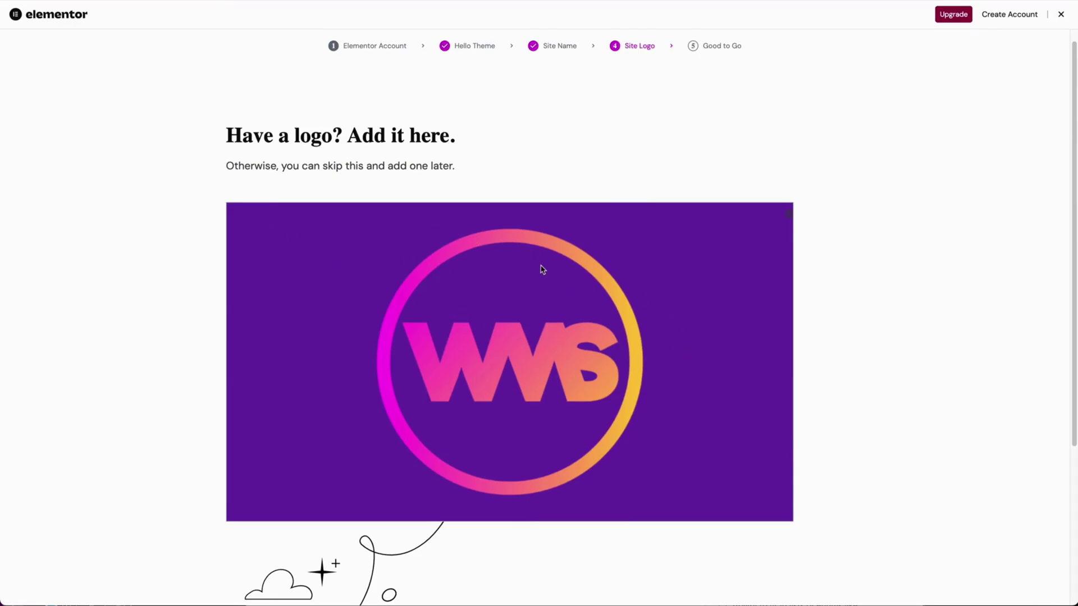
scroll(543, 270, "down", 4)
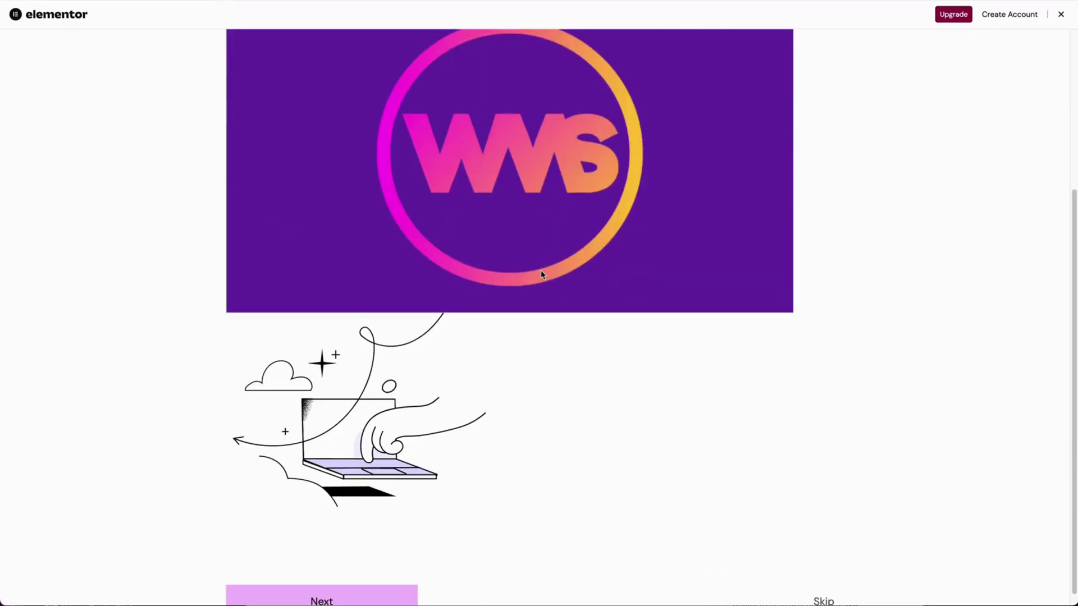
Finish the Elementor setup wizard and start a new WordPress page.
left_click(347, 591)
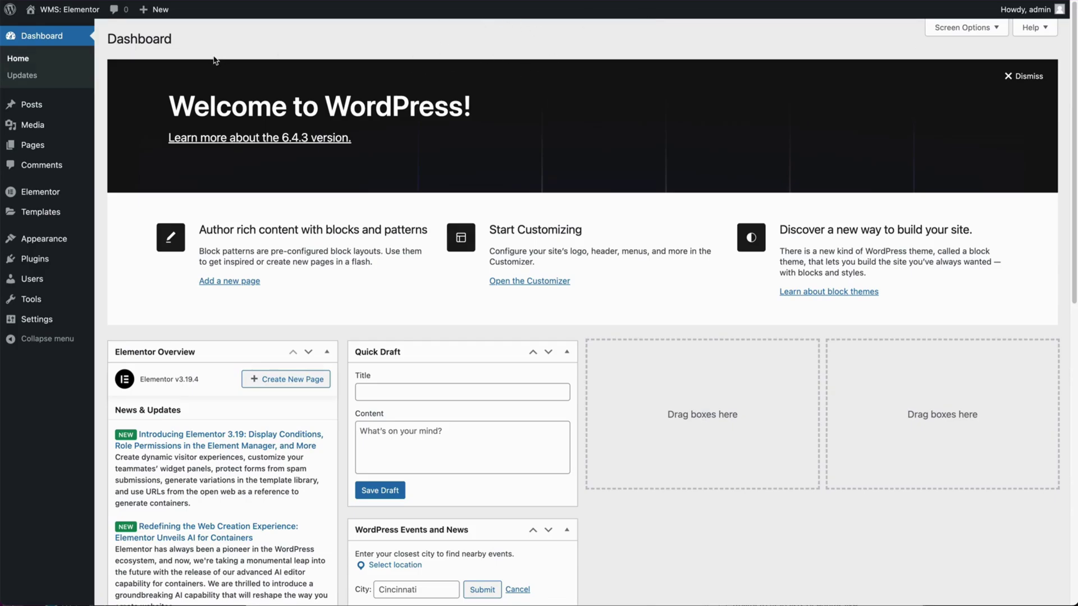
mouse_move(155, 9)
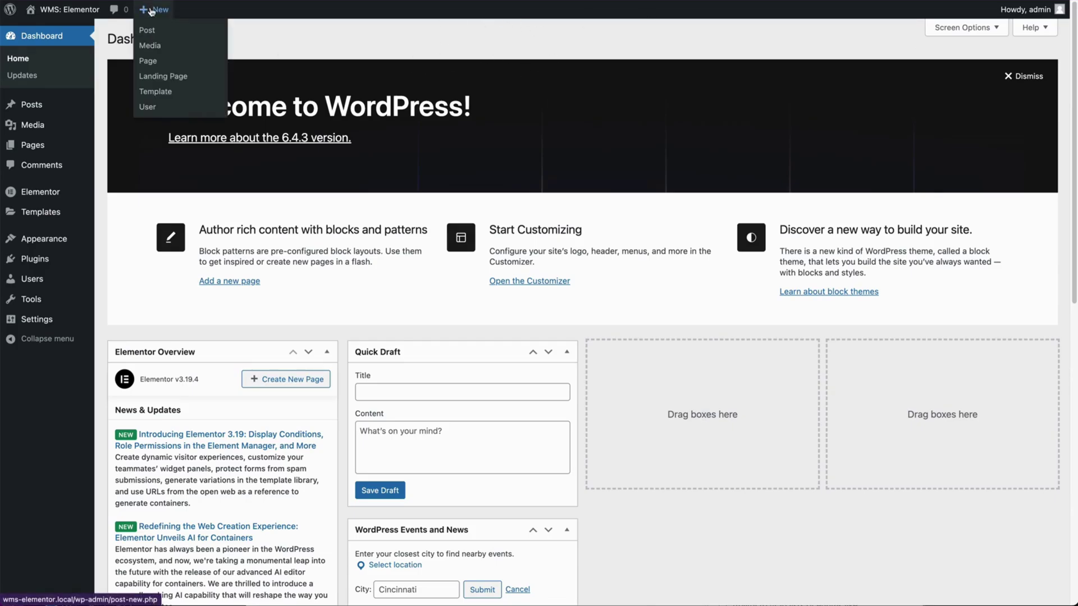
left_click(156, 63)
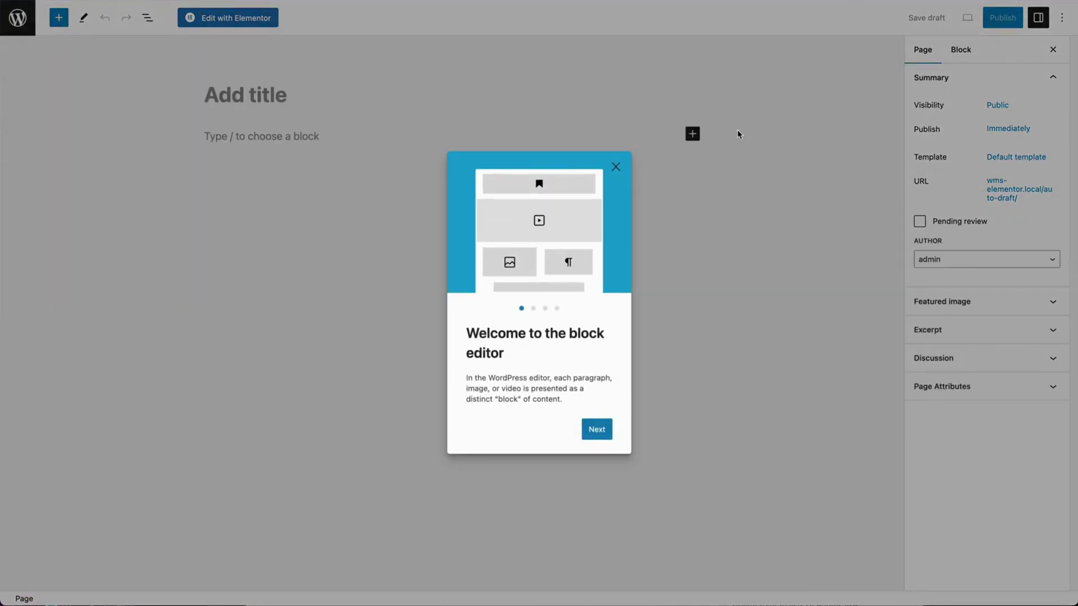
left_click(616, 168)
Title the page 'My First Page' and set its template to Elementor Canvas.
type("tes")
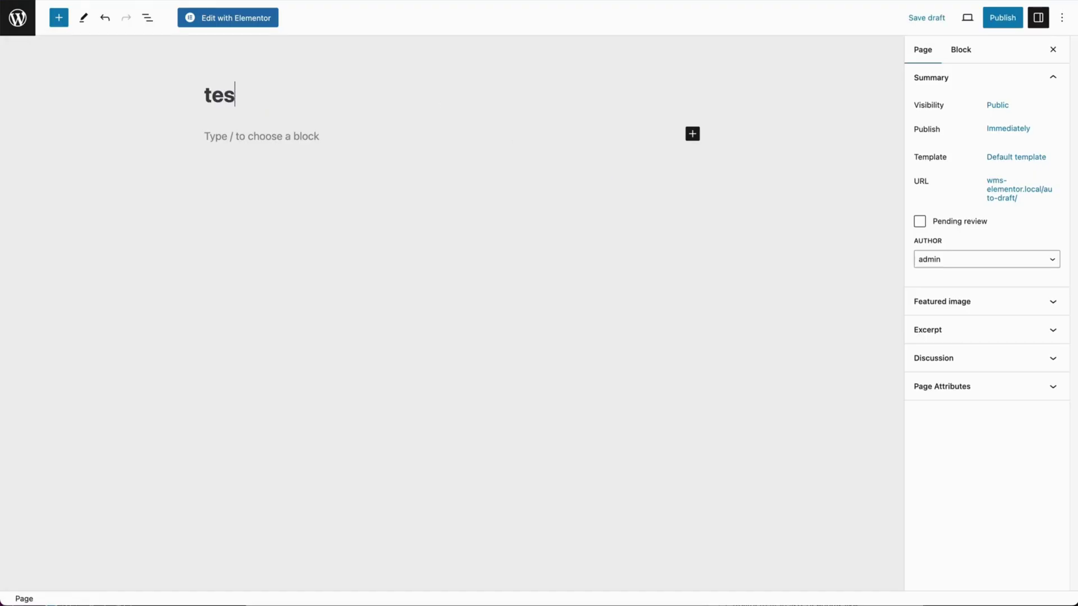
key("BackSpace")
key("BackSpace")
key("BackSpace")
type("My First Page")
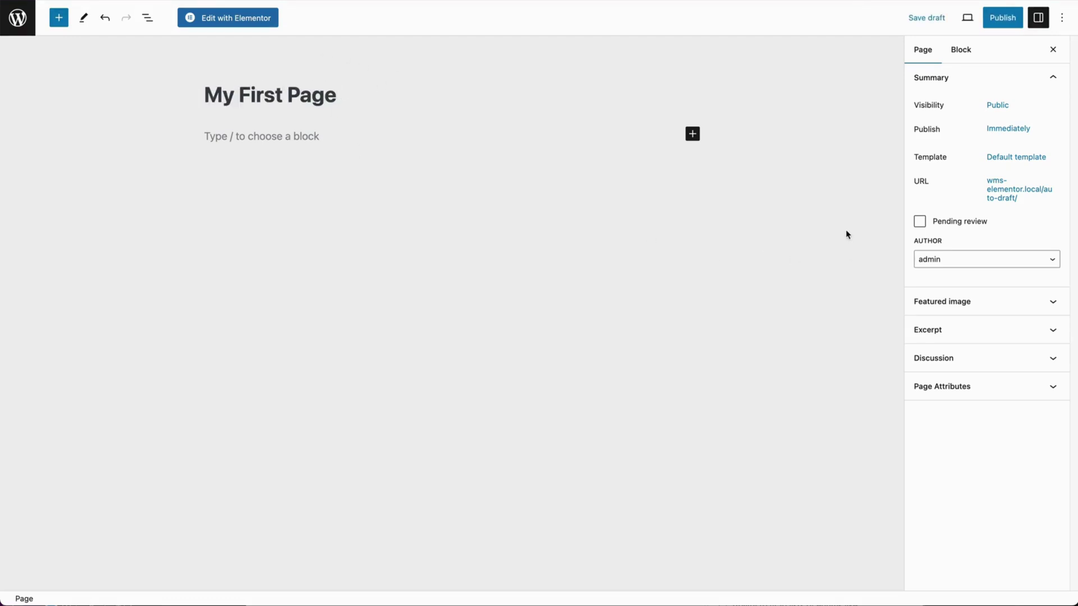
left_click(1024, 162)
left_click(1003, 243)
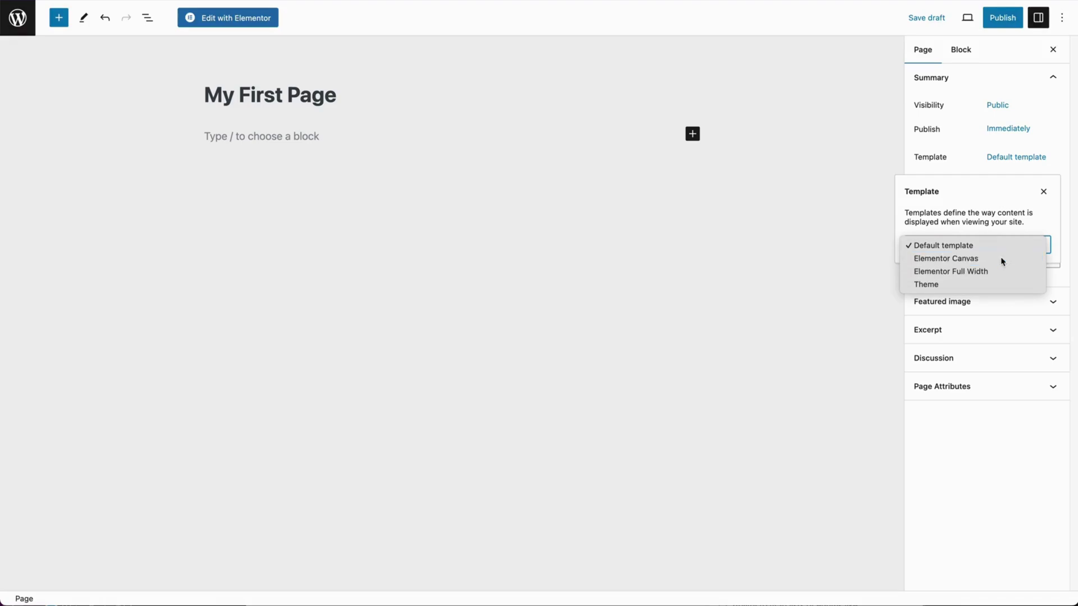
left_click(1001, 260)
left_click(1004, 468)
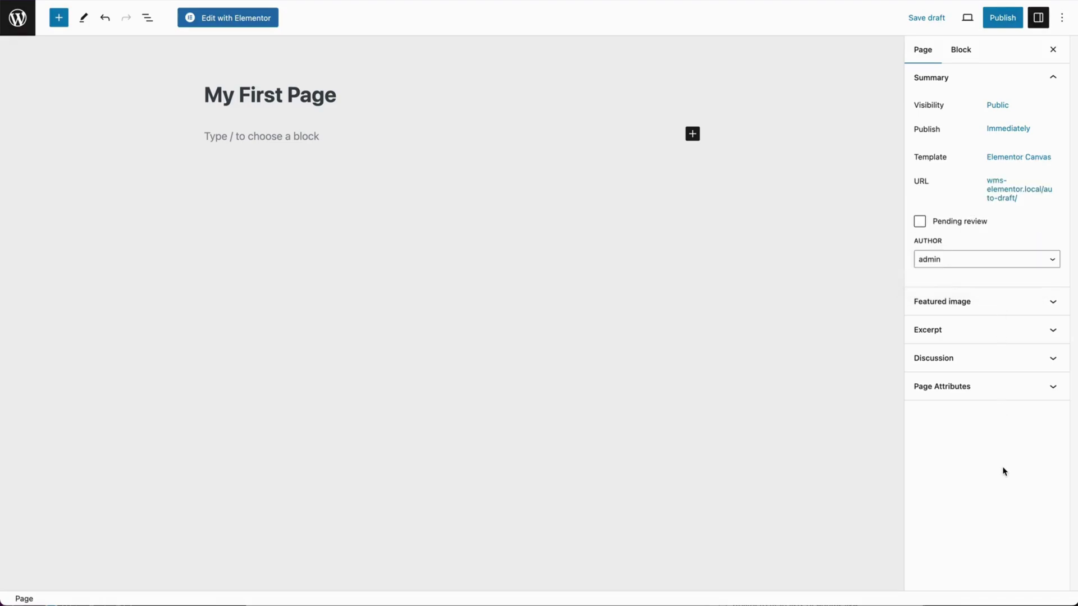
In the Elementor editor, add a Heading widget at the page top reading 'This is my header'.
left_click(219, 12)
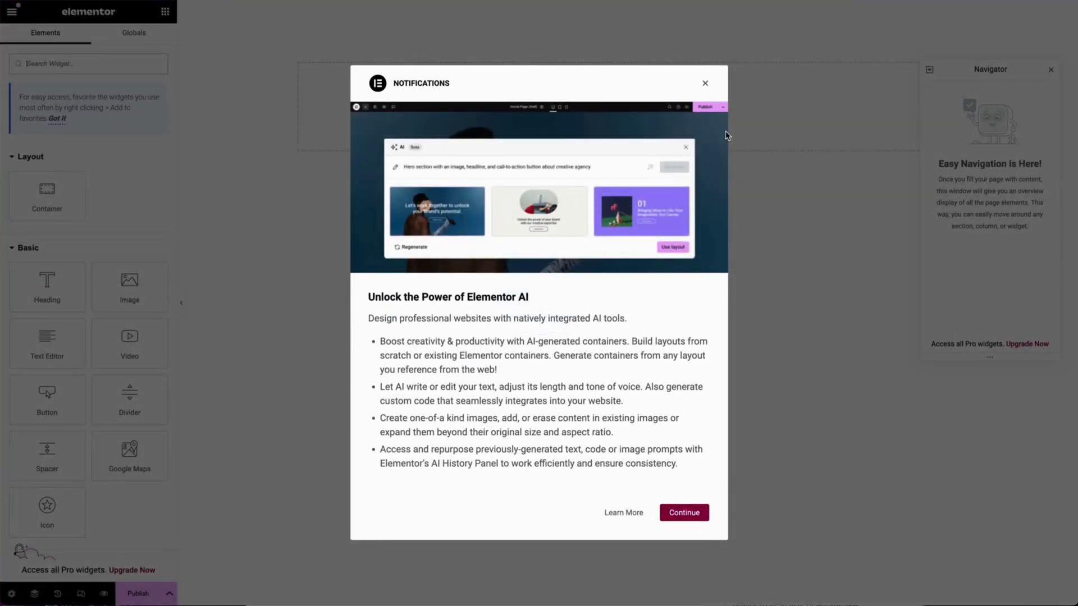
left_click(706, 86)
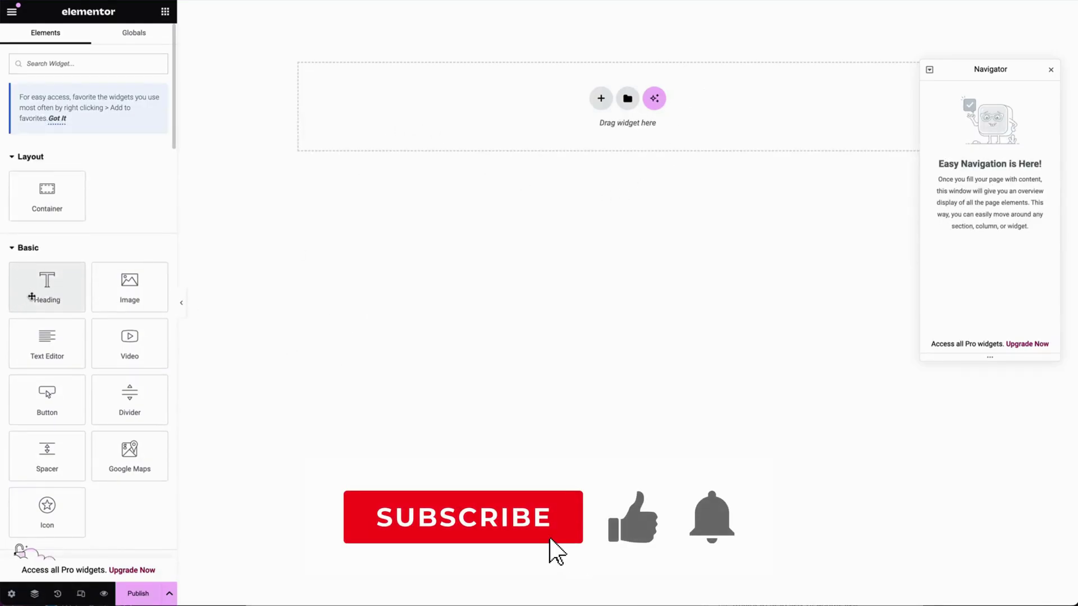
left_click_drag(31, 295, 528, 118)
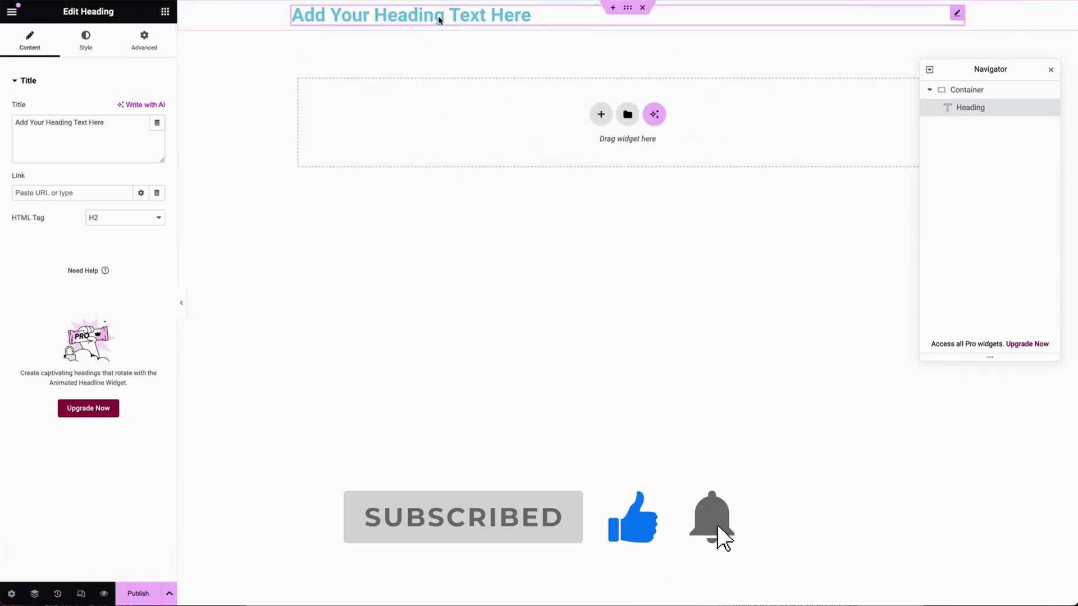
left_click(489, 15)
key("ctrl+a")
type("This is my header")
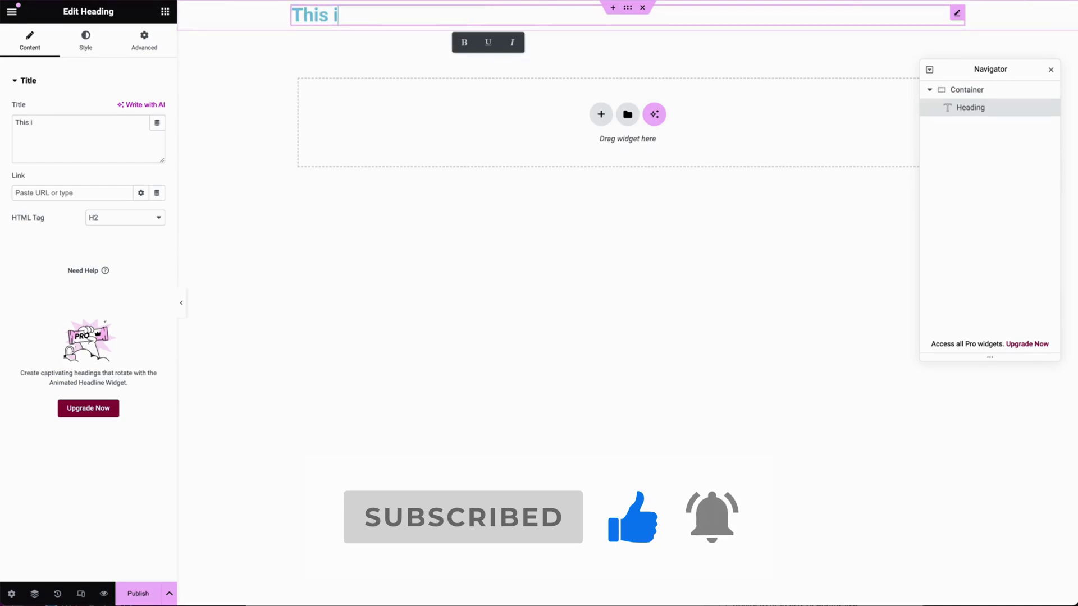
left_click(378, 65)
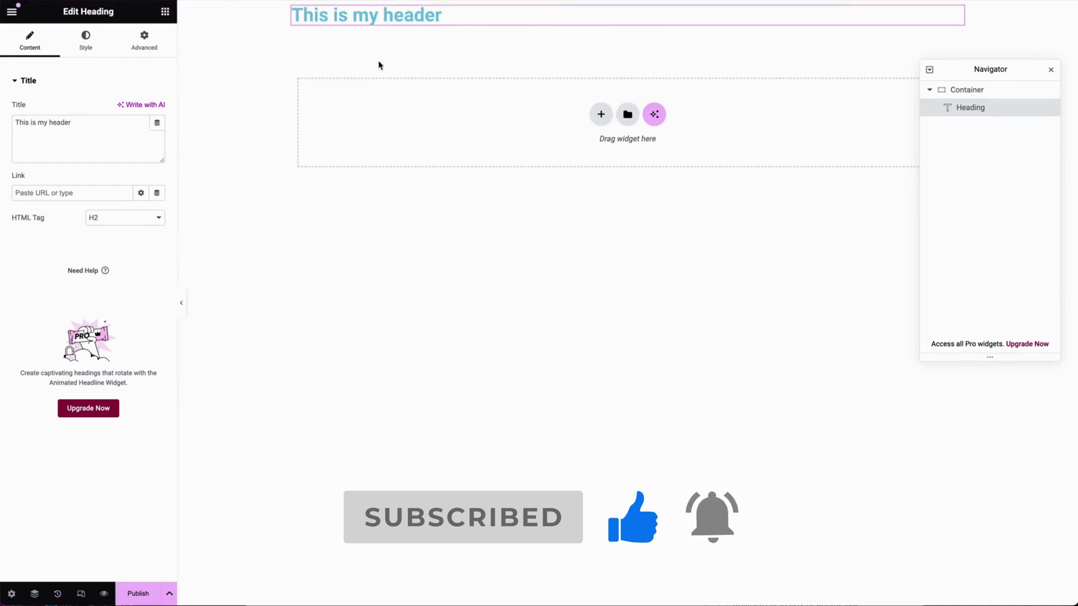